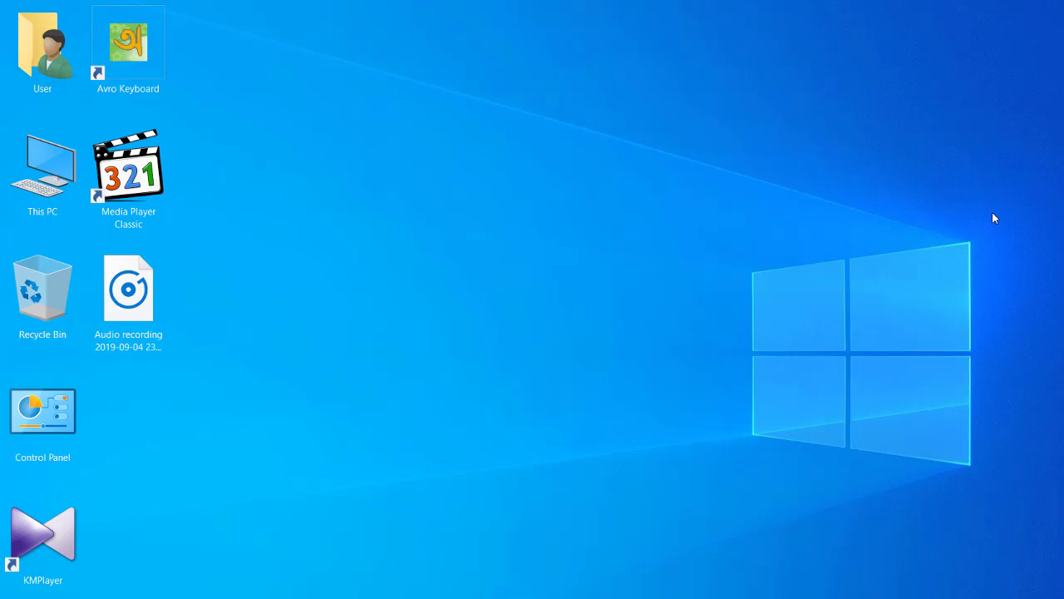
Refresh the Windows desktop from its right-click menu
right_click(403, 114)
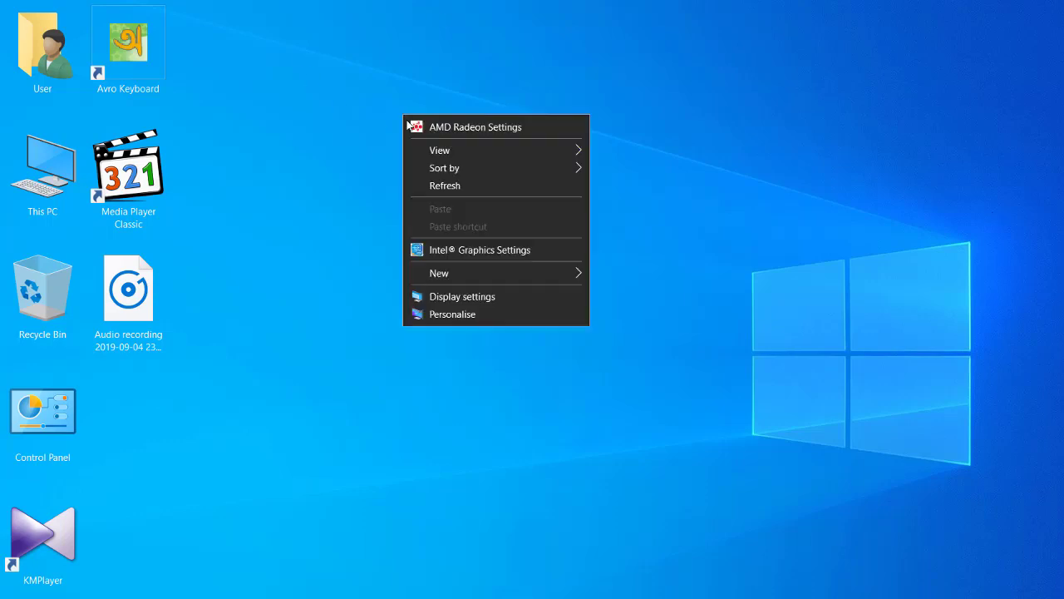
left_click(444, 183)
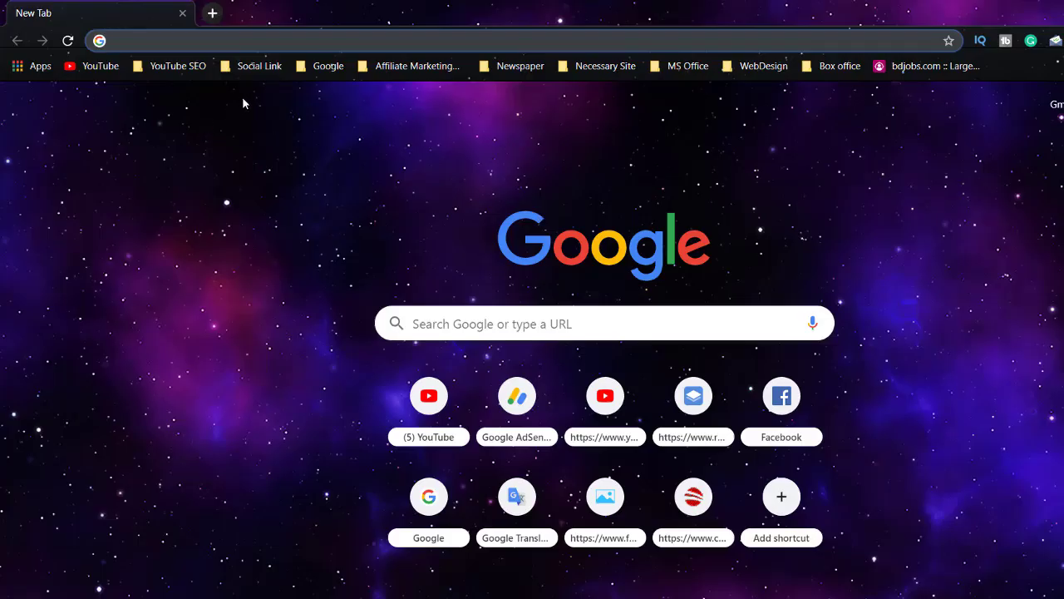
Open the Gmail Inbox bookmark from the Google bookmarks folder
left_click(326, 67)
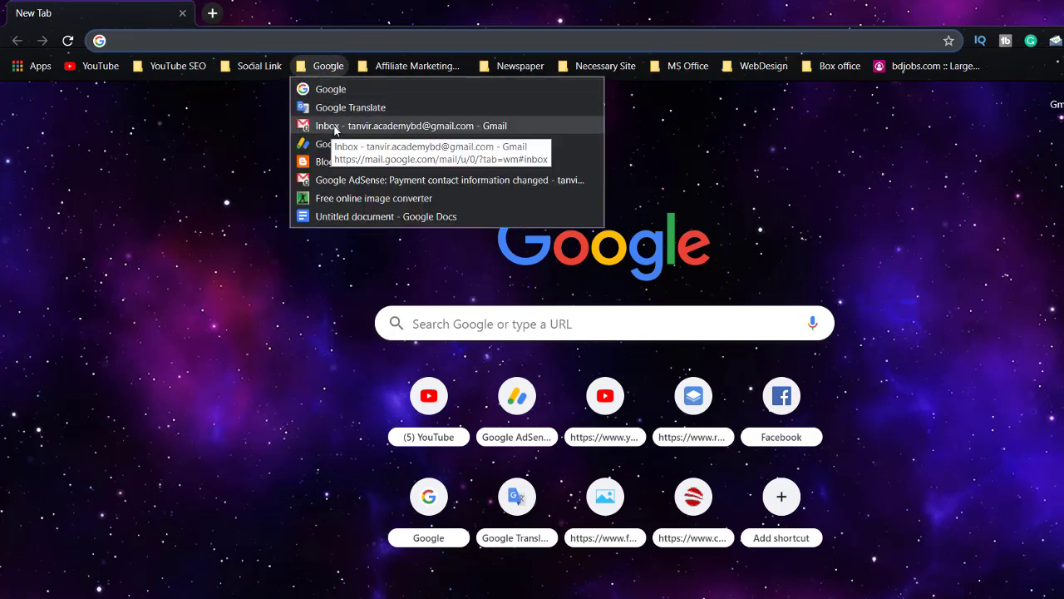
left_click(336, 126)
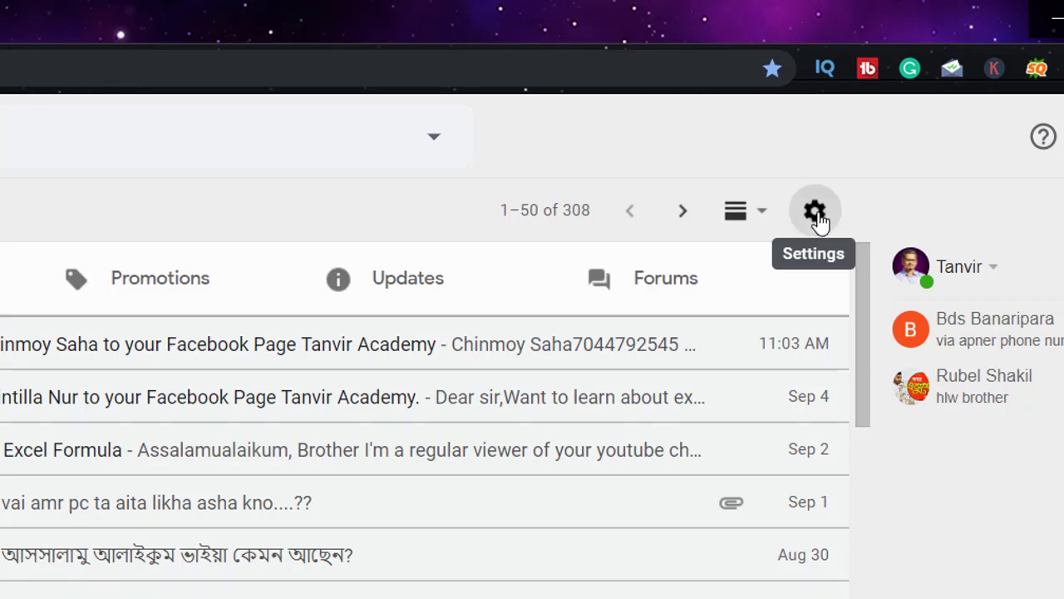
Open Gmail's full Settings page from the gear menu
left_click(816, 213)
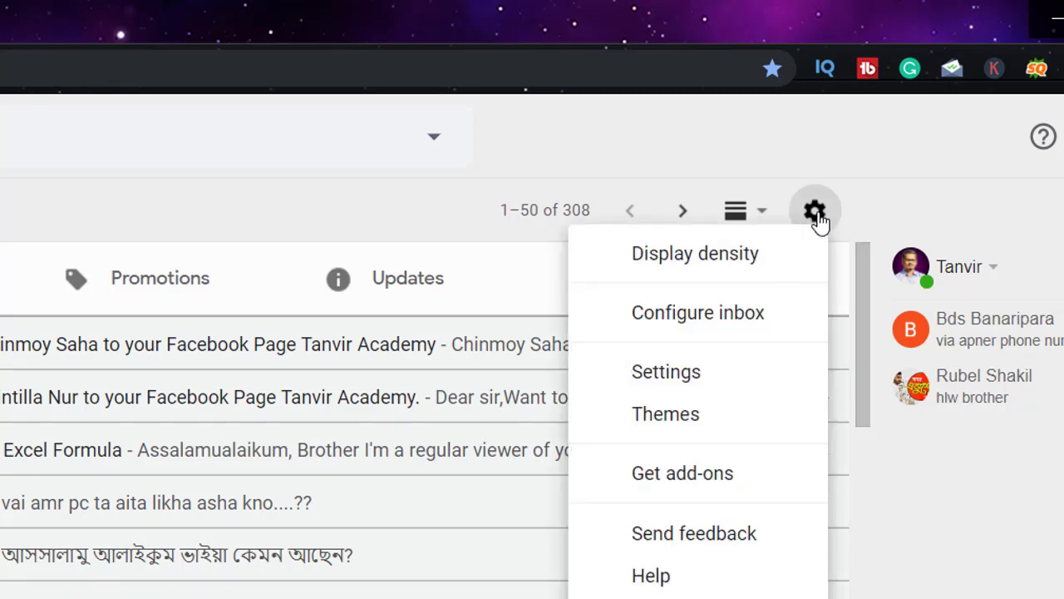
left_click(689, 376)
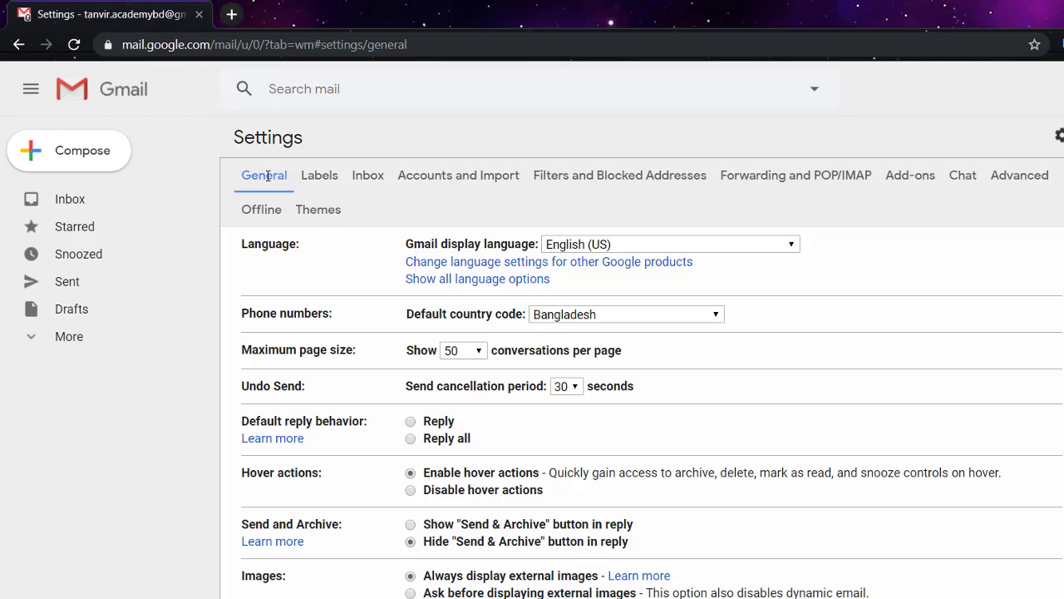
Scroll the General settings down to the Vacation responder section and highlight its heading
scroll(783, 429, "down", 3)
scroll(783, 429, "down", 3)
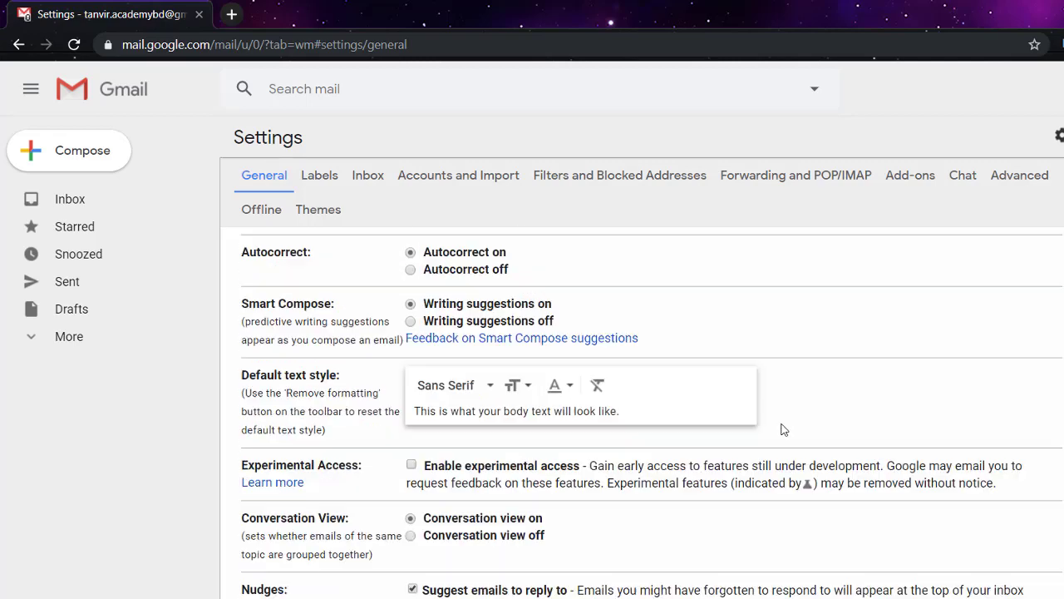
scroll(783, 429, "down", 3)
scroll(783, 429, "down", 3)
scroll(781, 428, "down", 4)
scroll(782, 428, "down", 3)
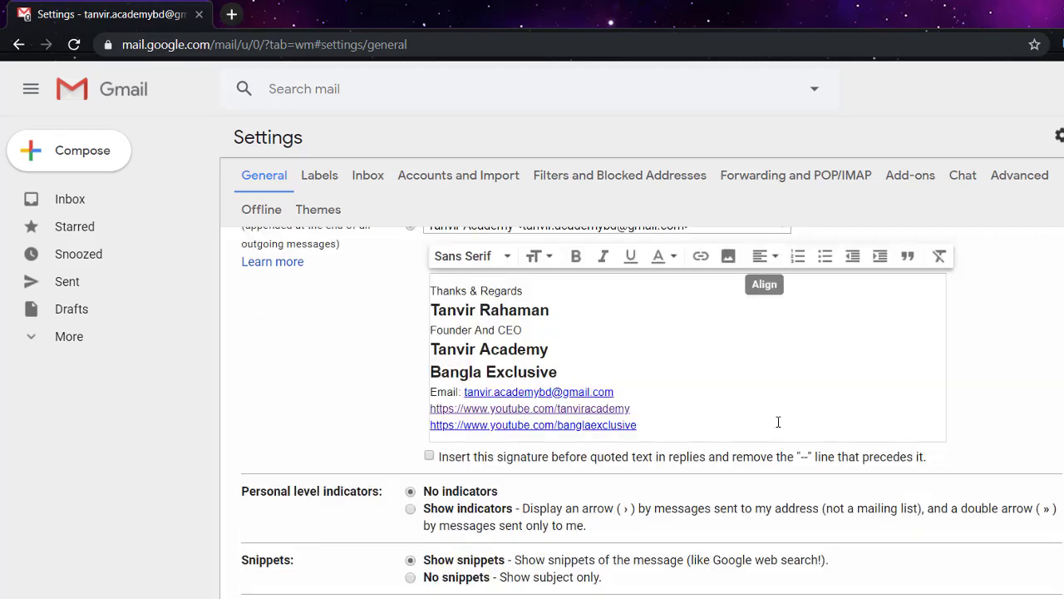
scroll(781, 428, "down", 3)
scroll(781, 425, "down", 1)
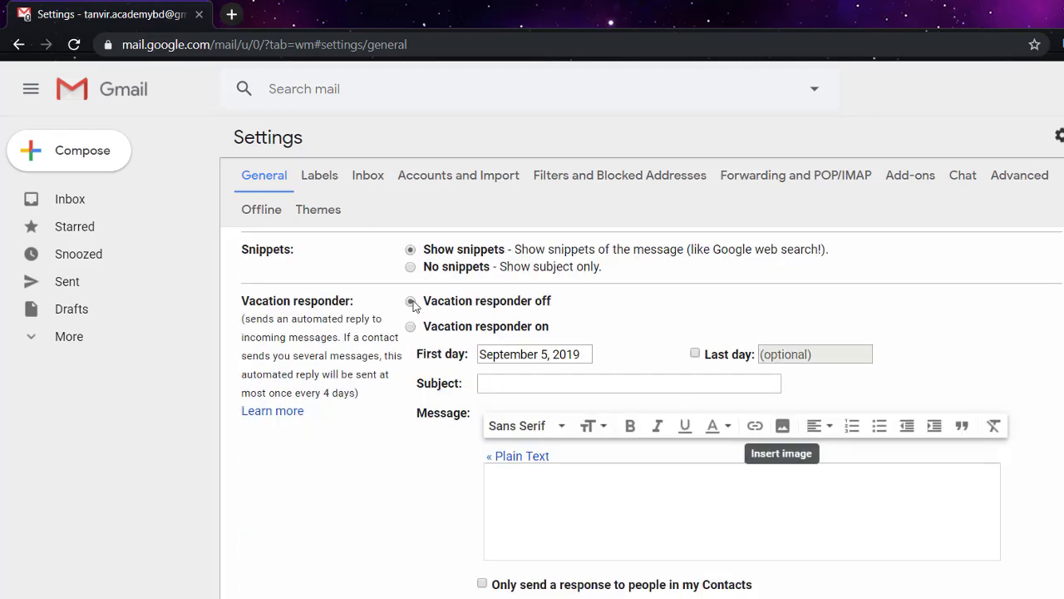
left_click_drag(243, 300, 351, 302)
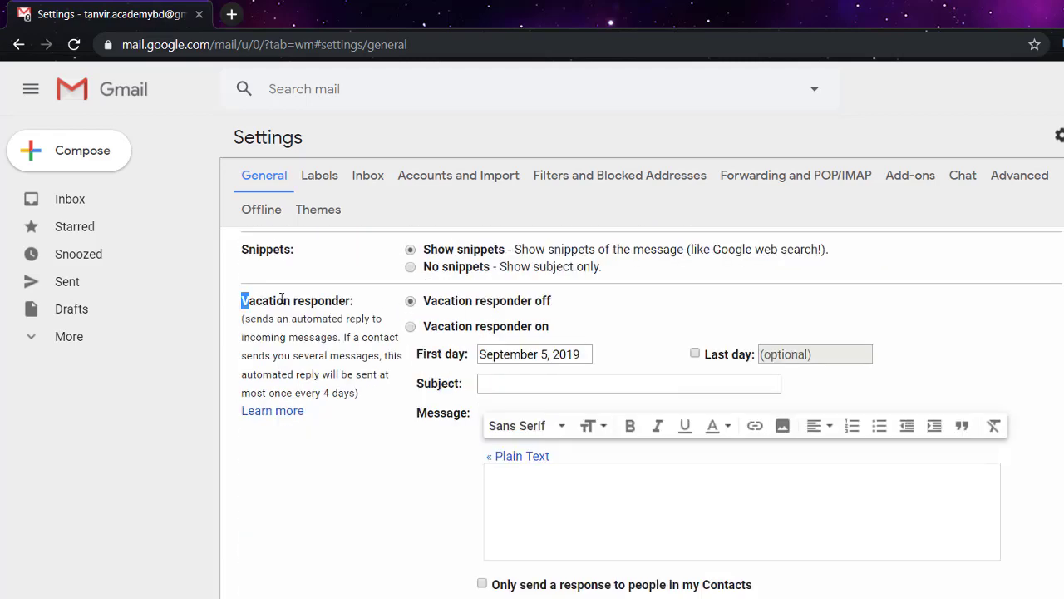
left_click(335, 298)
double_click(320, 301)
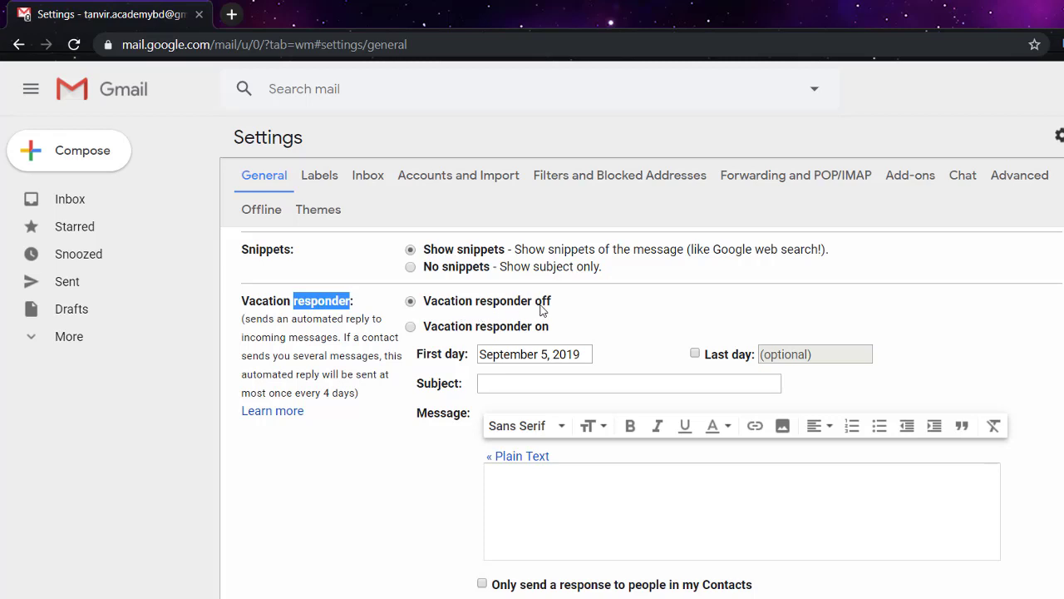
Select 'Vacation responder on' so the auto-reply is enabled
left_click(411, 328)
left_click(413, 305)
left_click(410, 326)
left_click(551, 164)
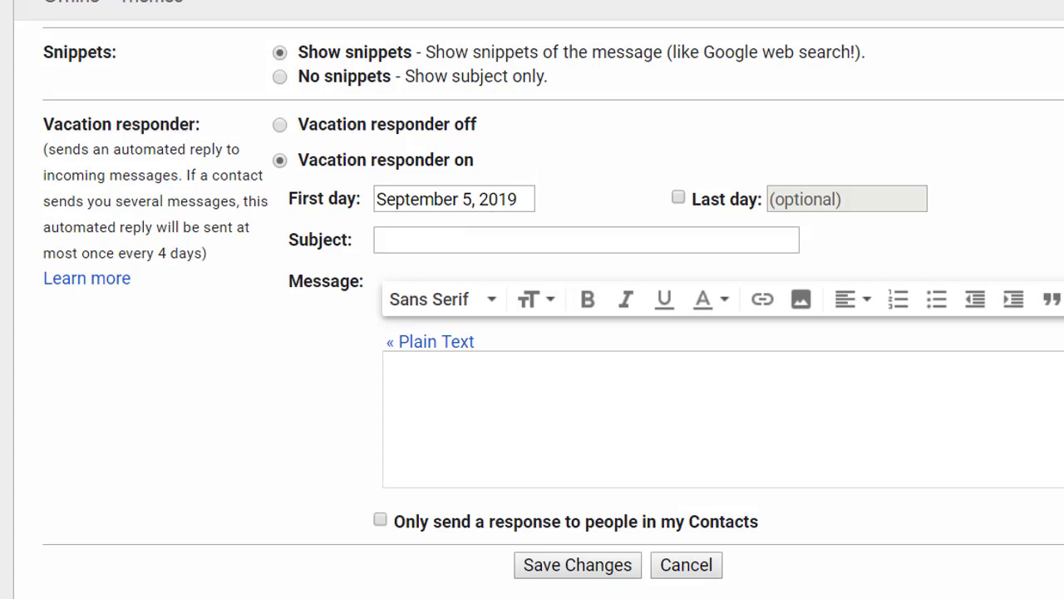
Keep September 5, 2019 as the first day and set the last day to September 15, 2019
left_click(480, 203)
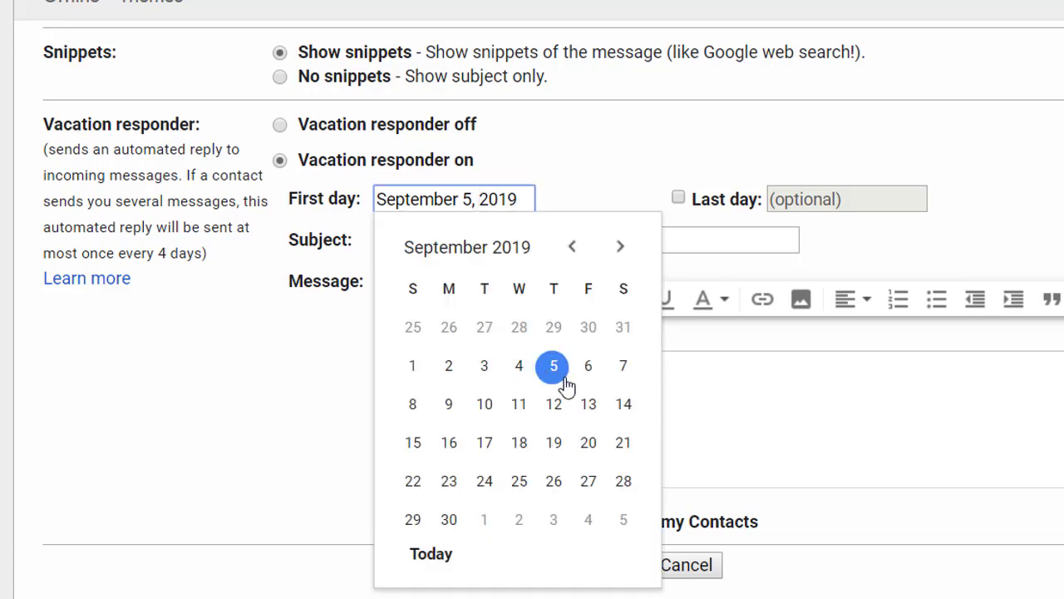
left_click(577, 171)
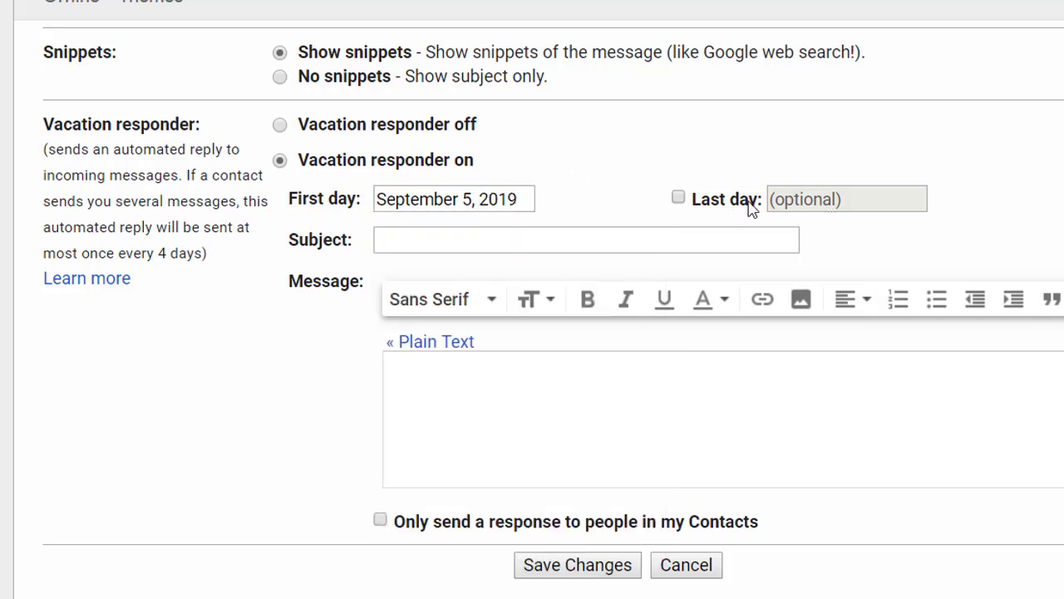
left_click(678, 199)
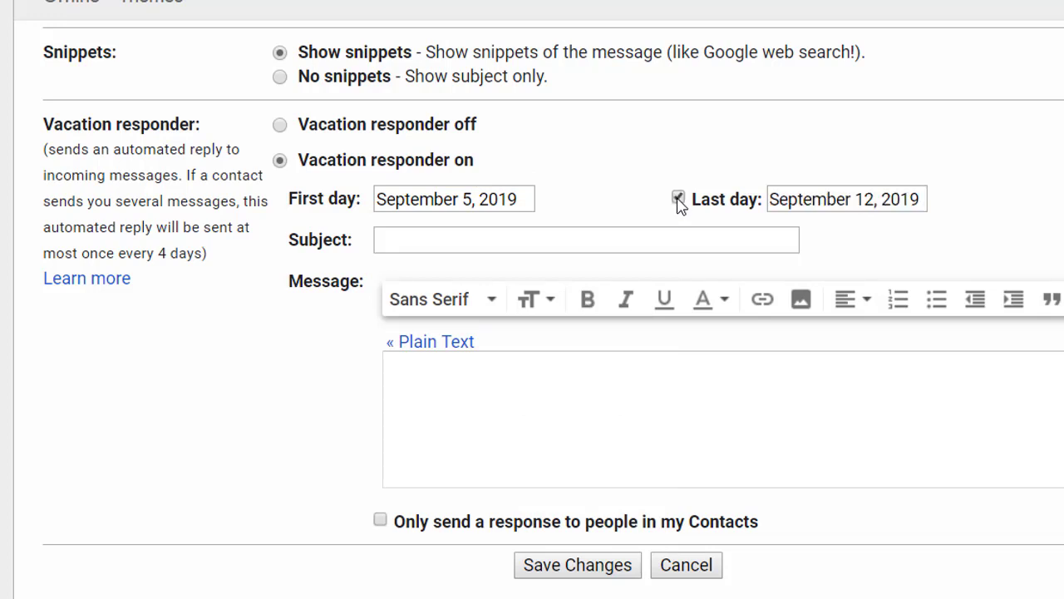
left_click(838, 198)
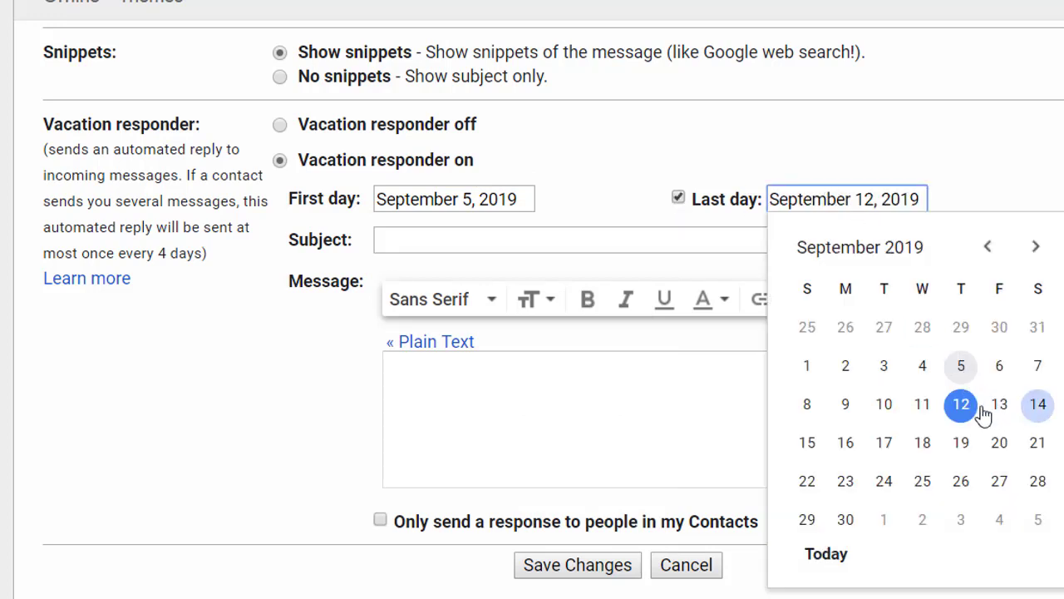
left_click(807, 442)
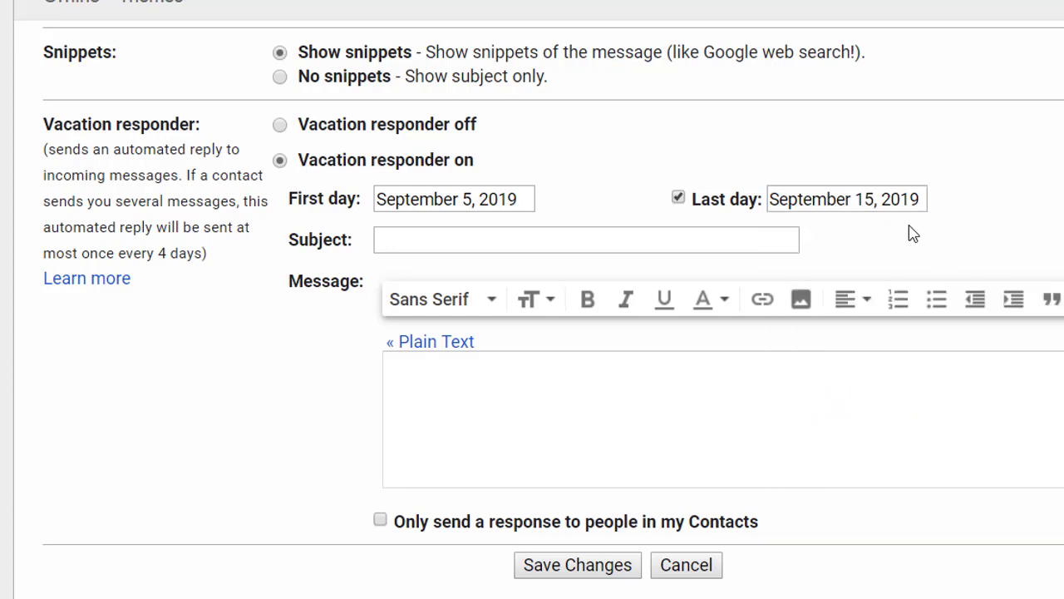
left_click(477, 242)
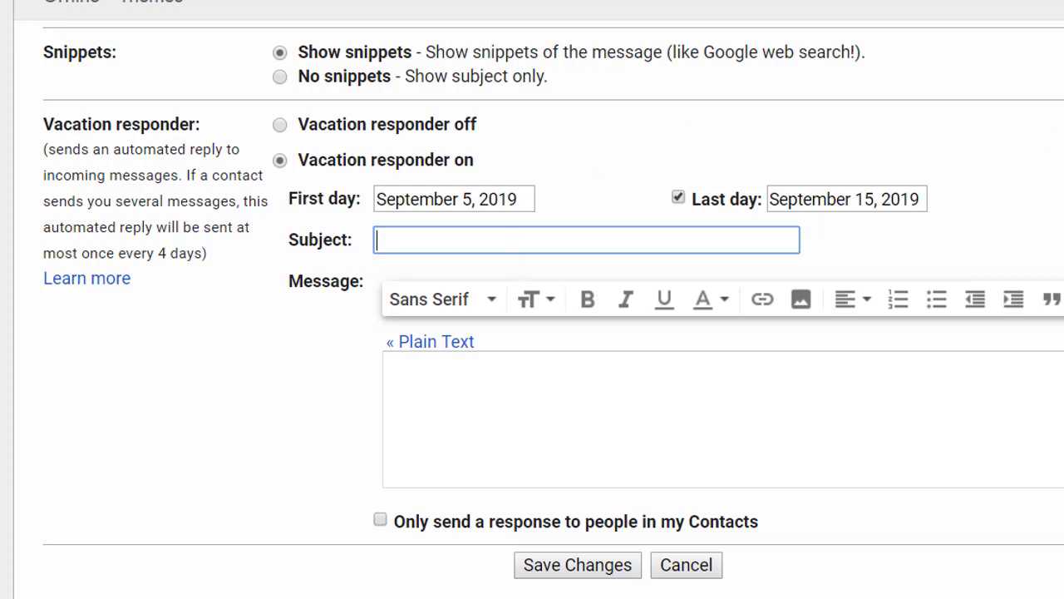
Enter the subject 'আমি ছুটিতে আছি', correcting a mistyped character
type("আমি ছ")
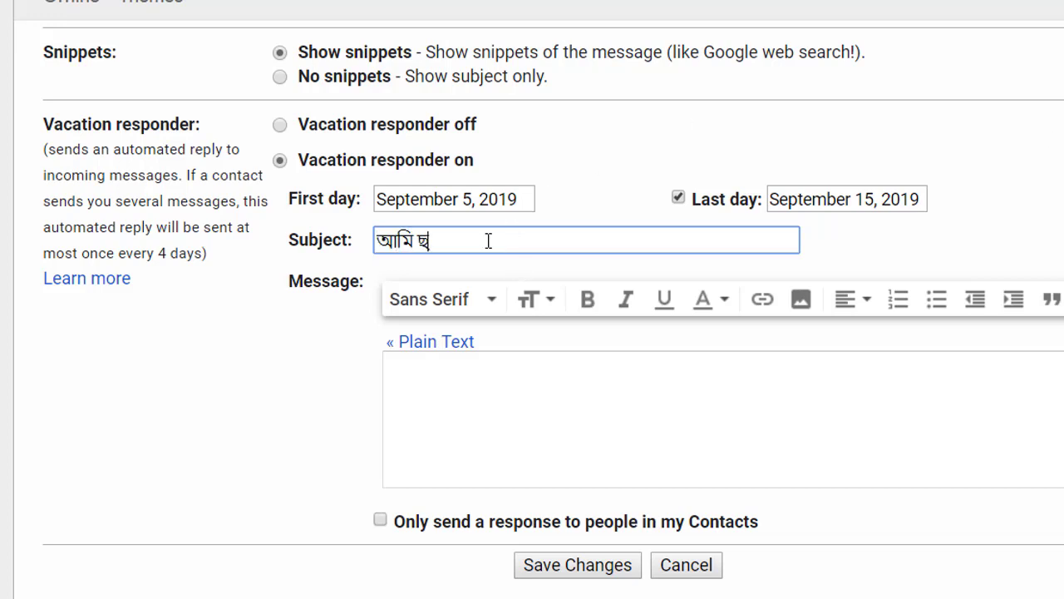
type("র")
key("BackSpace")
type("ুটিতে আছি")
left_click(449, 371)
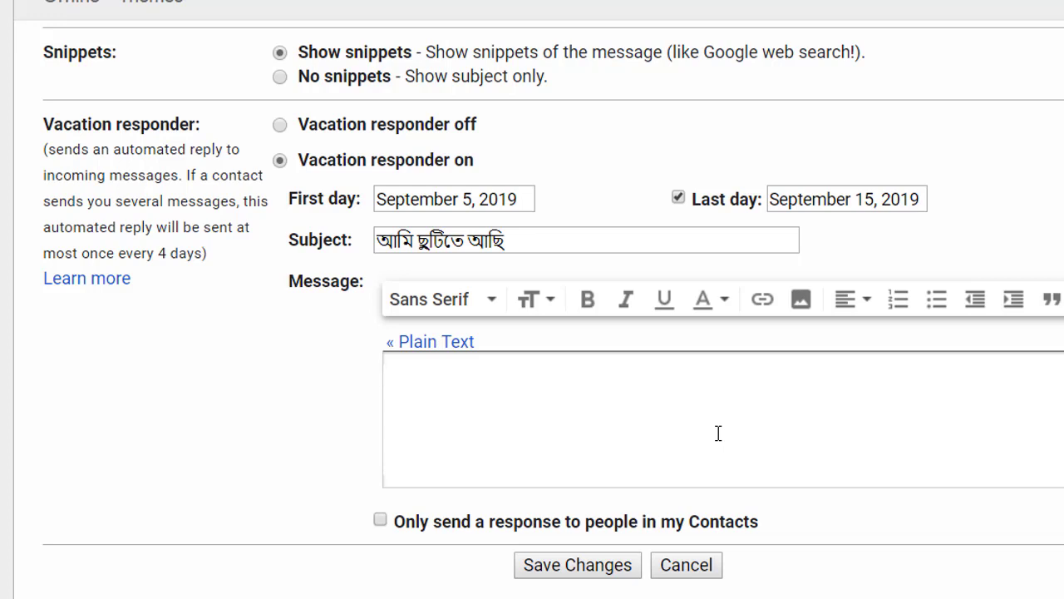
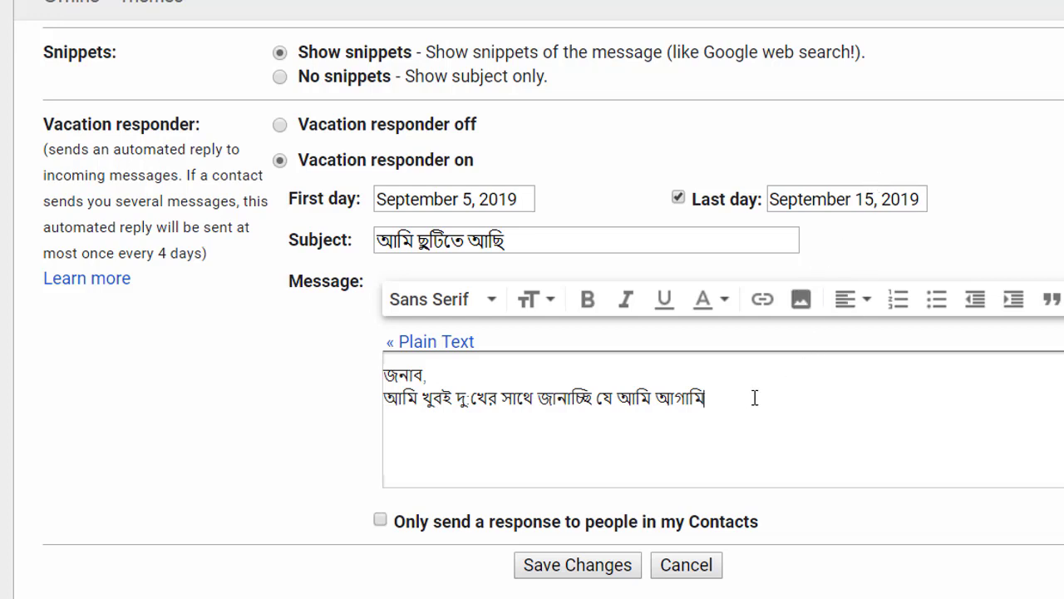
Write the message 'জনাব, আমি খুবই দু:খের সাথে জানাচ্ছি যে আমি আগামি' with a line of Bangla digits below
key("Return")
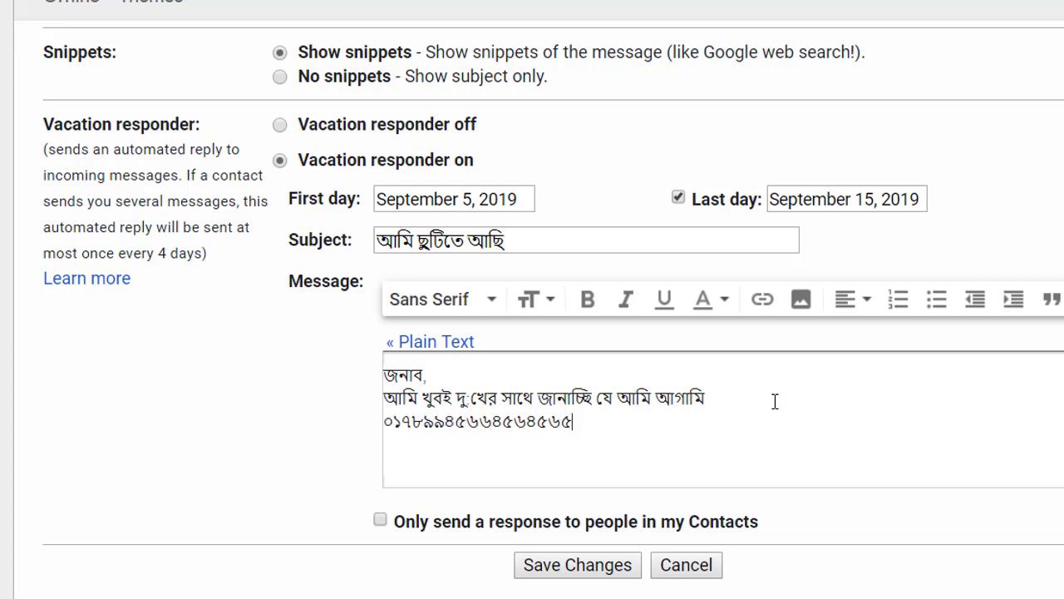
left_click(607, 429)
left_click_drag(589, 422, 383, 375)
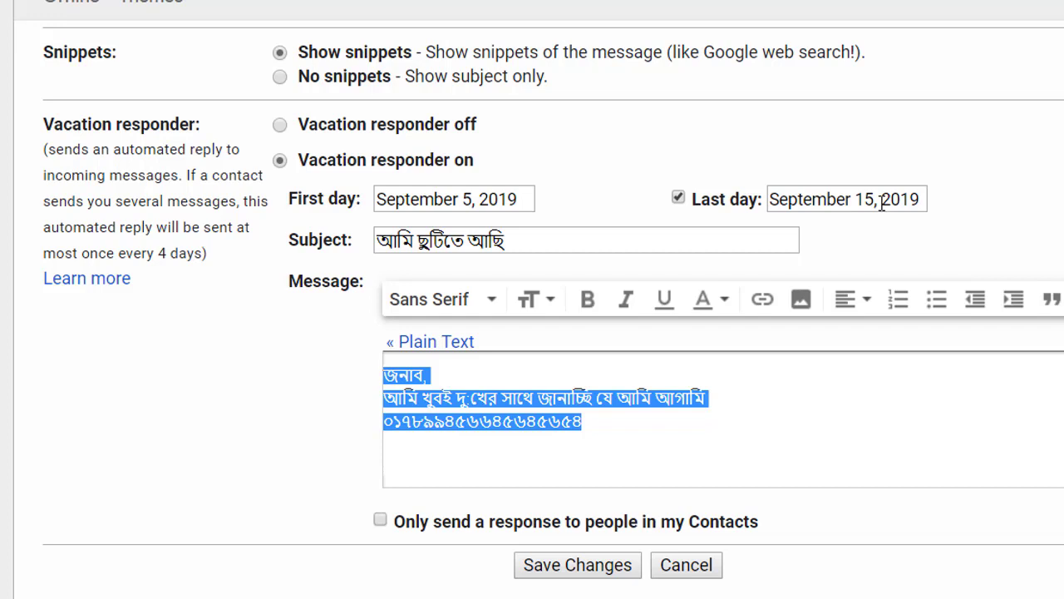
Deselect the message text and save the vacation responder changes
left_click(691, 439)
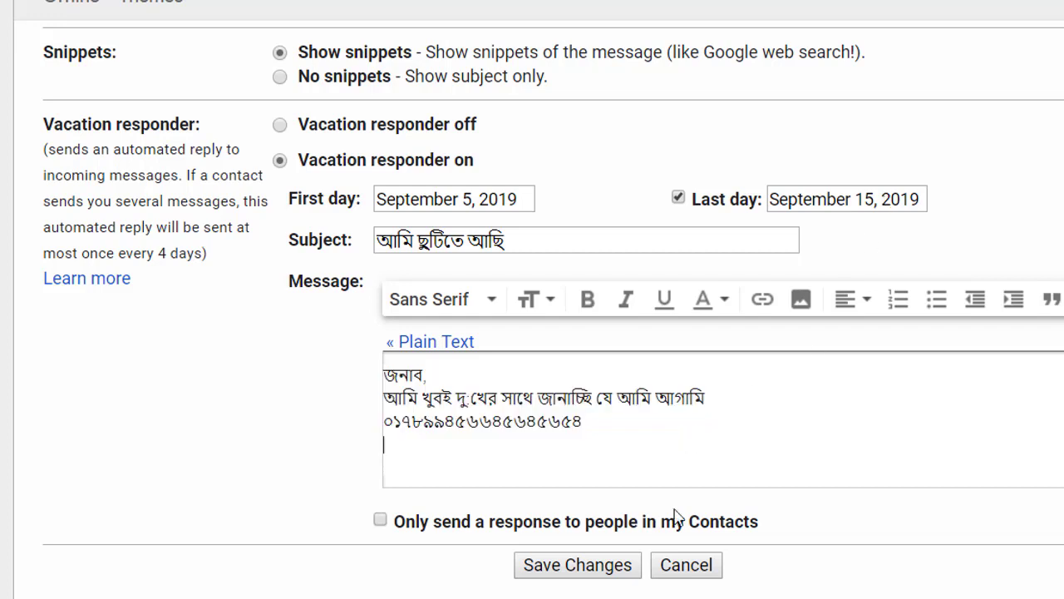
left_click(569, 565)
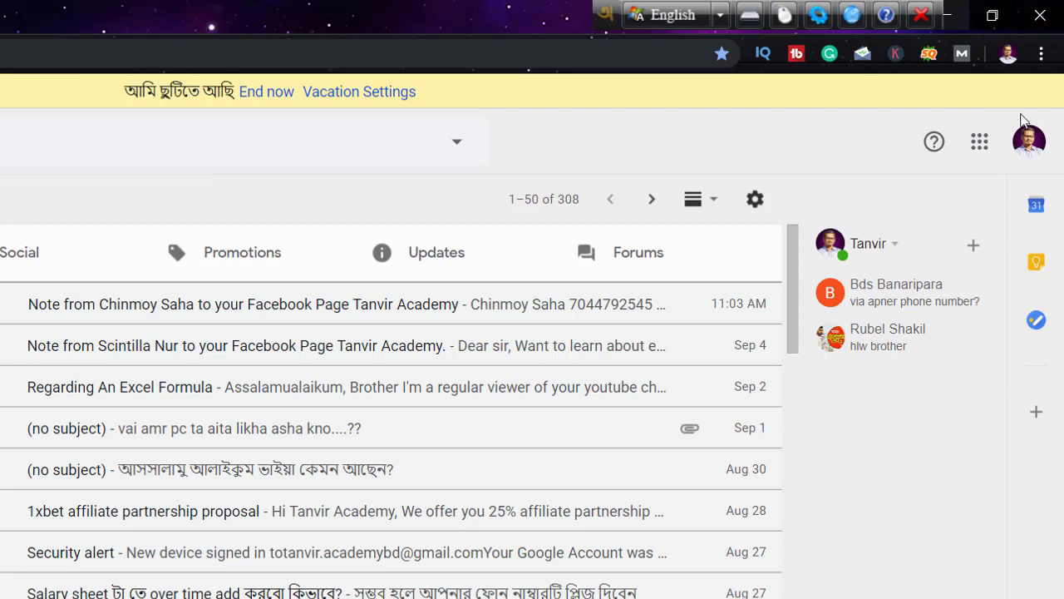
Check the signed-in account, then switch to the second account's Gmail inbox in the other browser
left_click(1029, 141)
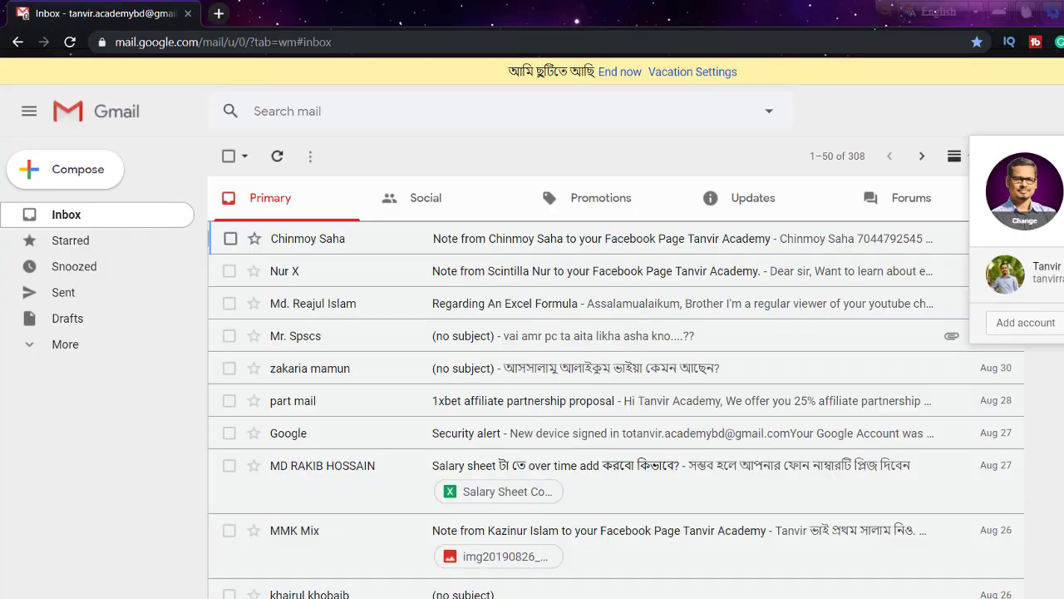
key("super+d")
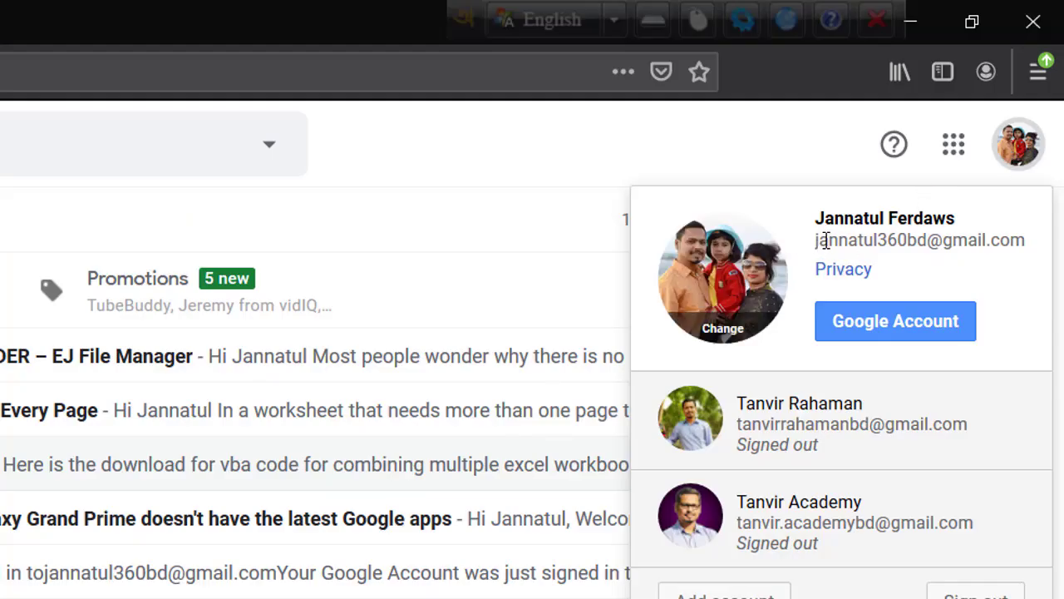
left_click_drag(822, 240, 1021, 242)
left_click(654, 138)
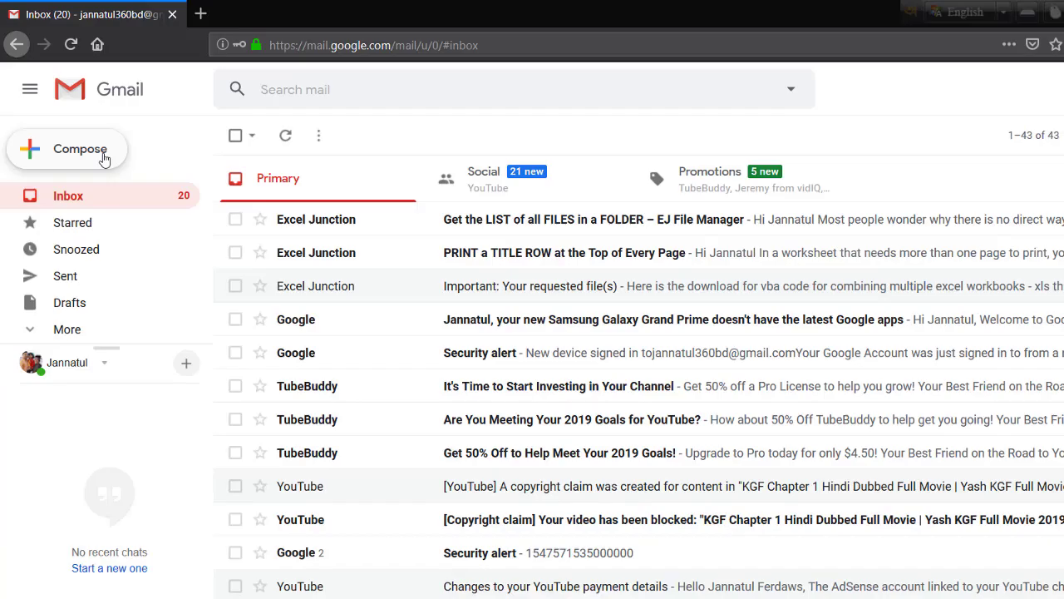
Compose an email to the vacationing account with subject 'Test Mail' and body 'Hello'
left_click(67, 148)
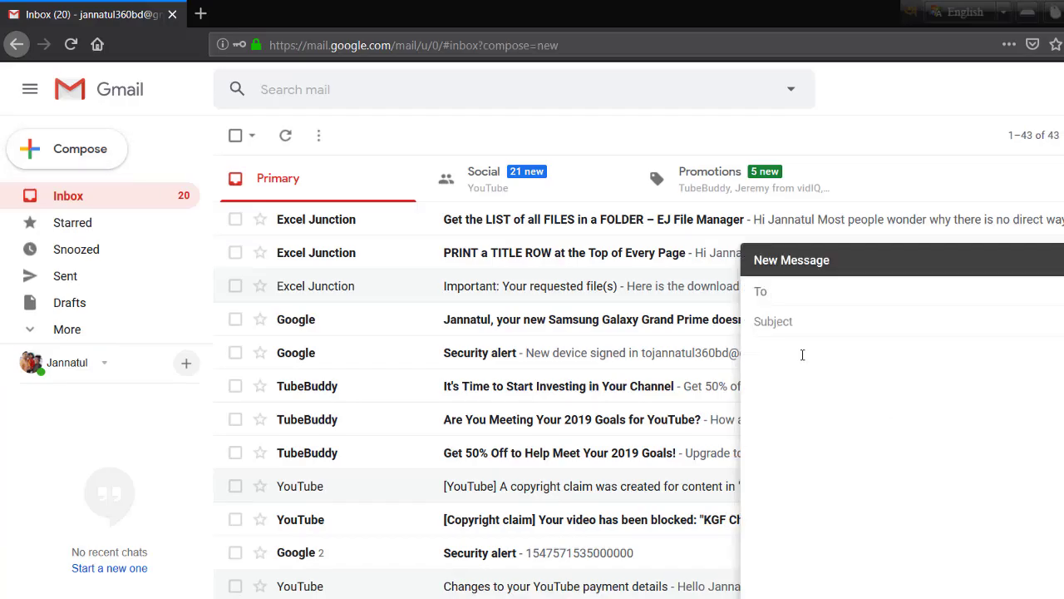
type("tan")
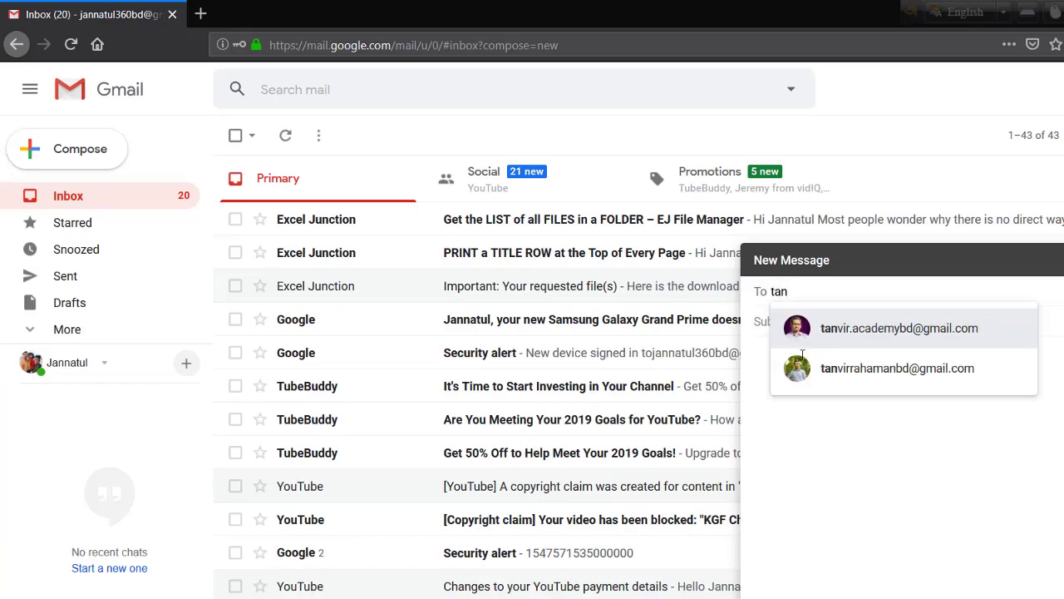
type("v")
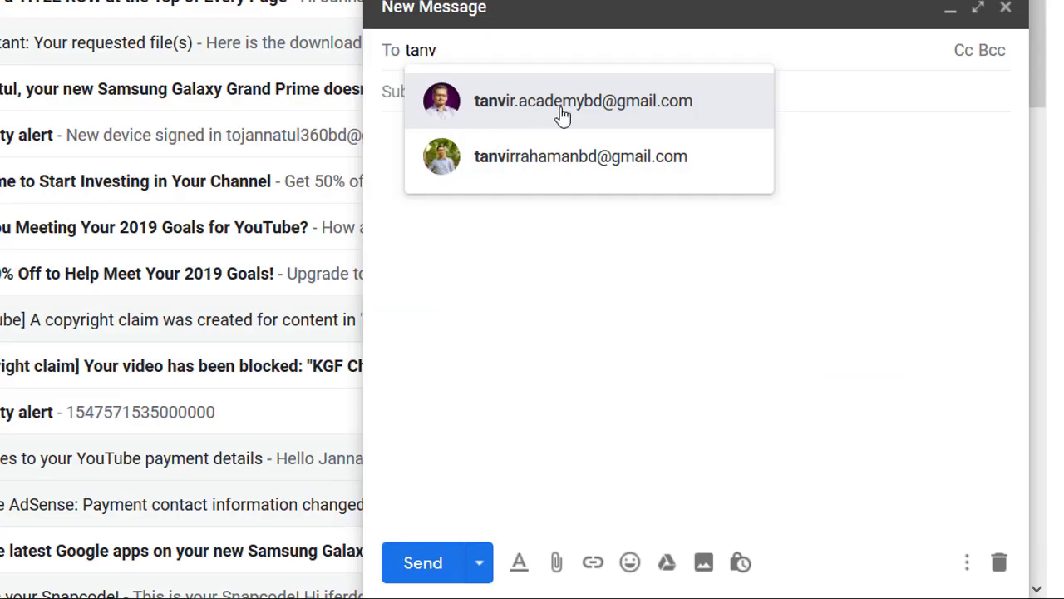
left_click(634, 108)
key("Tab")
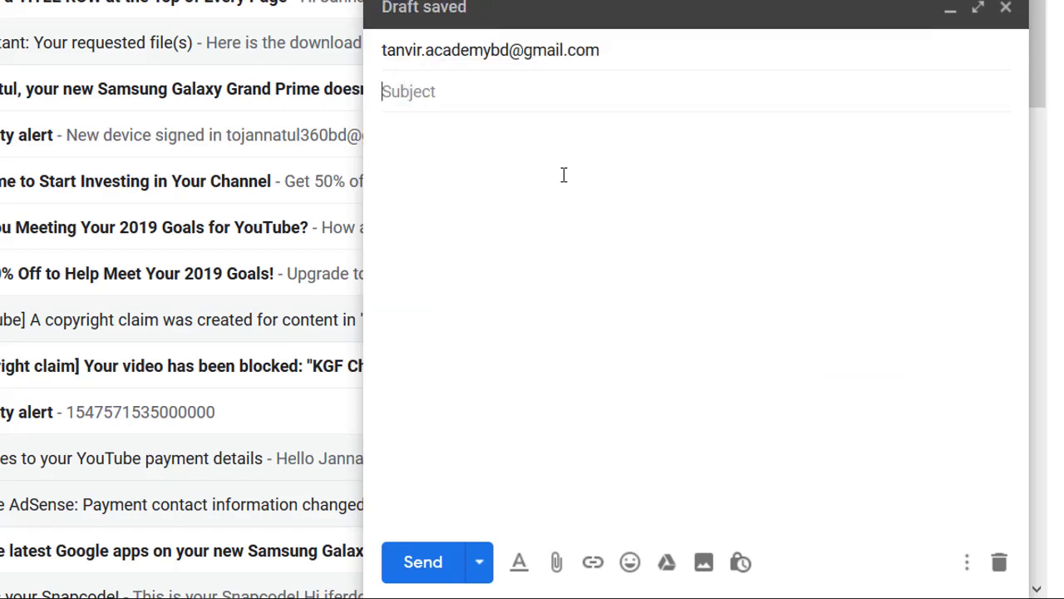
type("Test ")
type("Mai")
type("l")
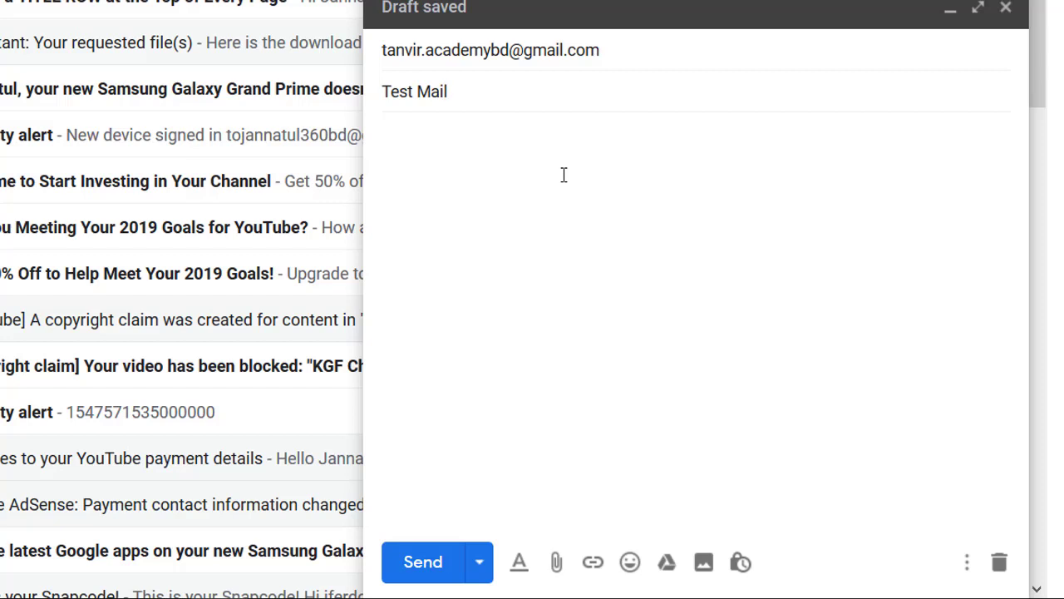
key("Tab")
type("He")
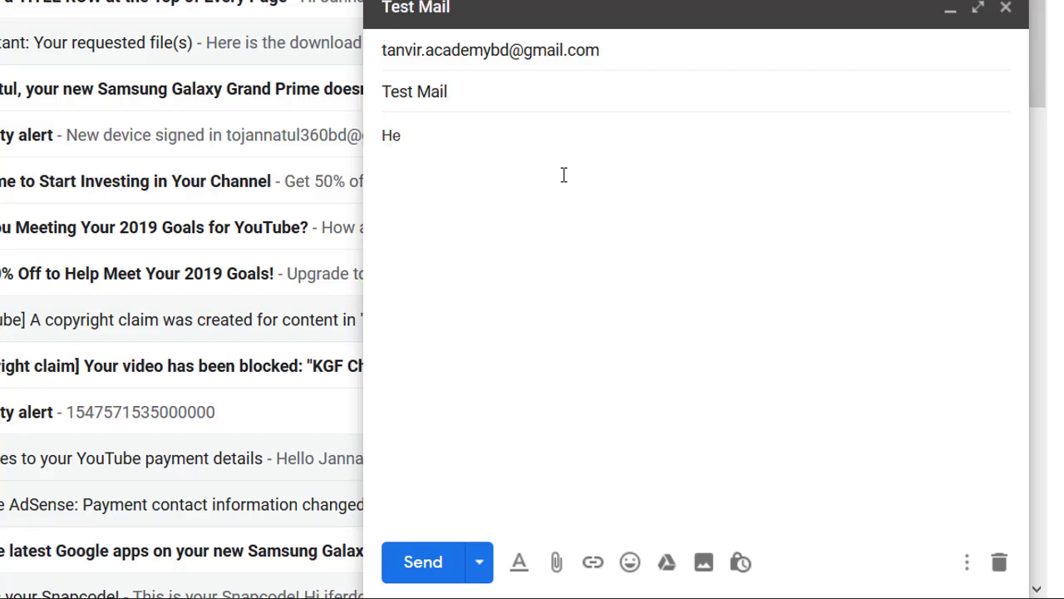
type("llo")
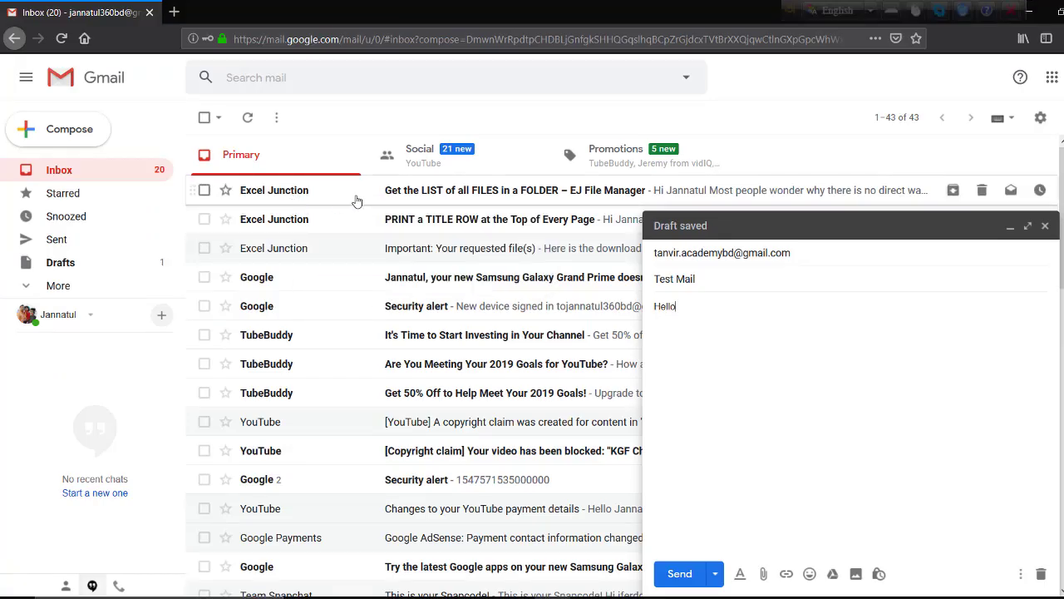
Send the Test Mail and refresh the inbox until the 'আমি ছুটিতে আছি | Re: Test Mail' auto-reply arrives
left_click(680, 574)
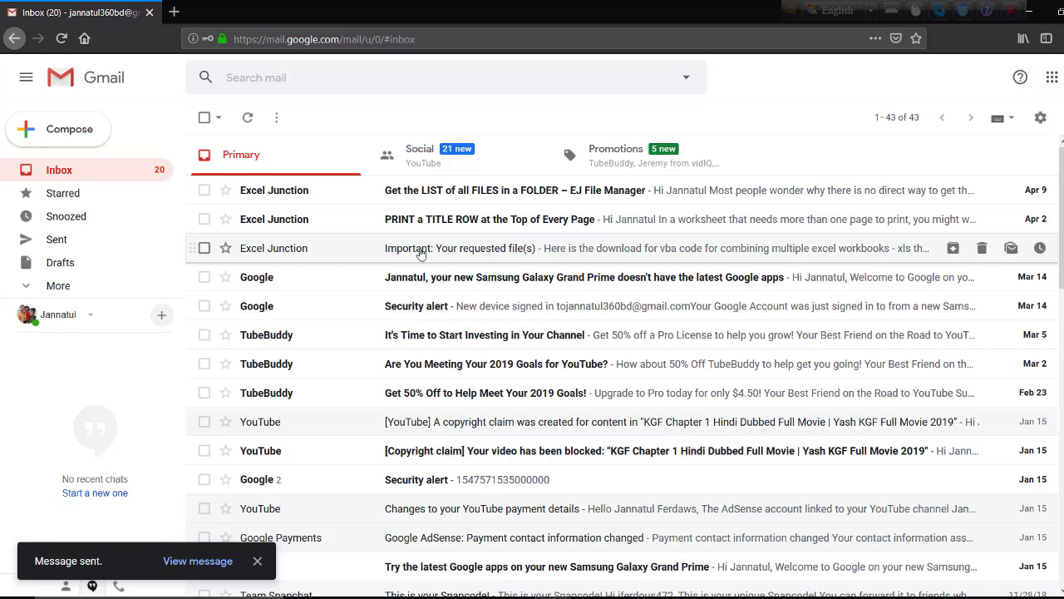
left_click(81, 170)
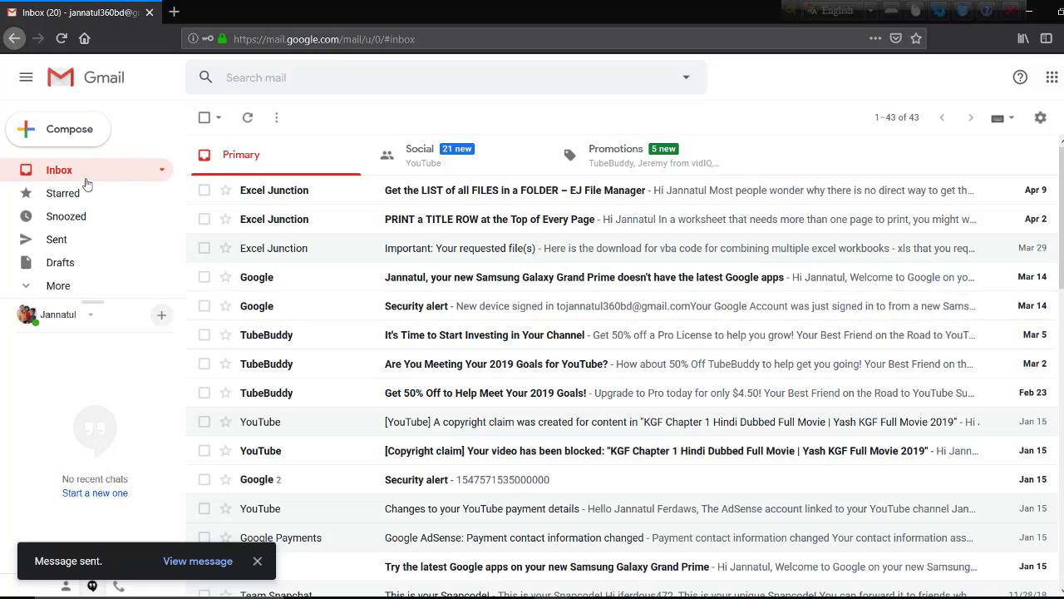
left_click(47, 177)
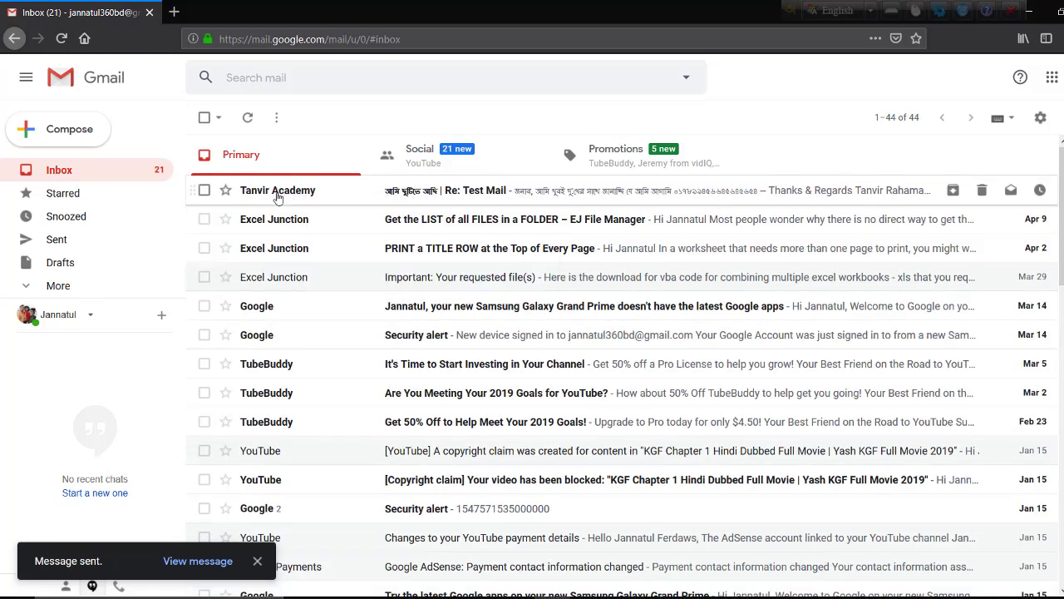
mouse_move(471, 323)
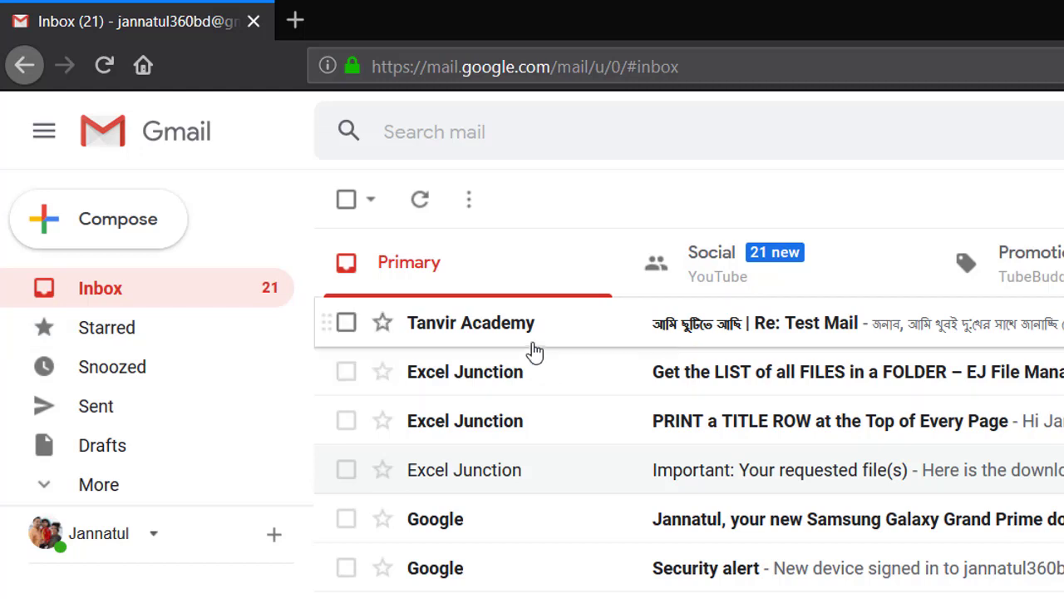
Open the Re: Test Mail auto-reply and expand its trimmed content to show the Bangla greeting 'জনাব,' and message
left_click(798, 326)
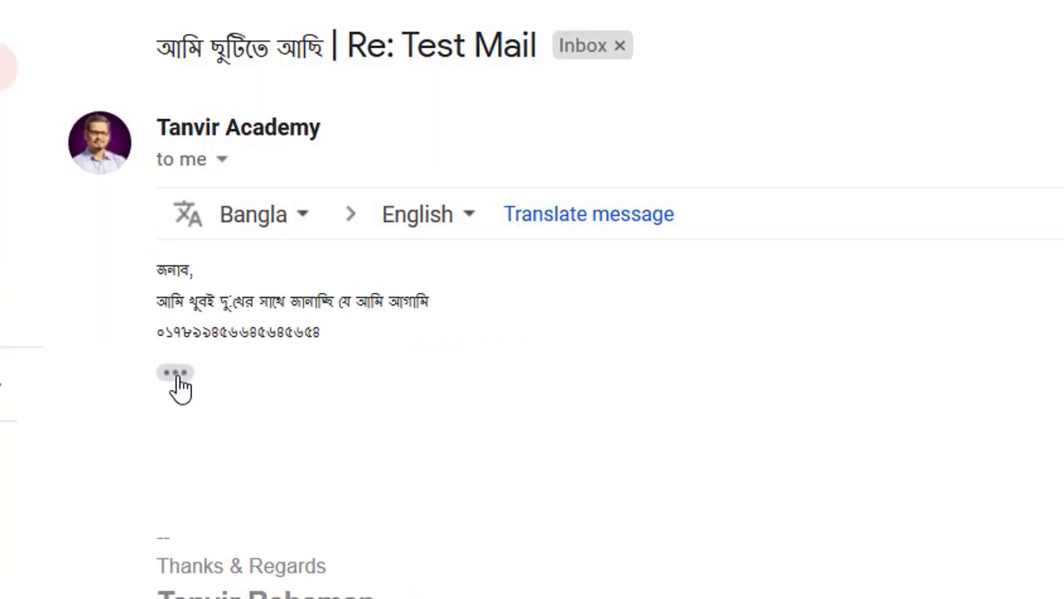
left_click(416, 525)
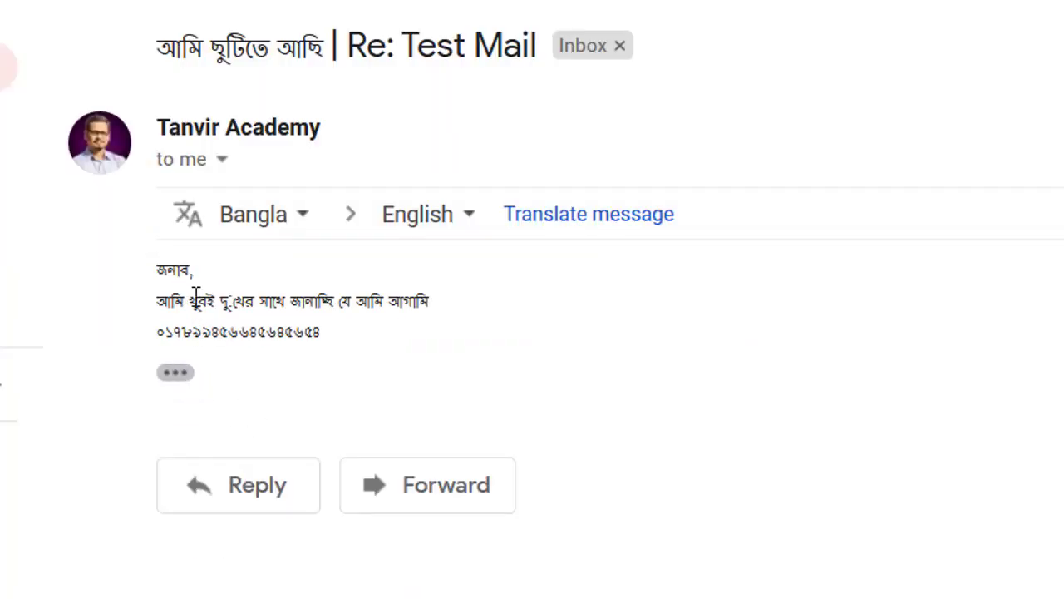